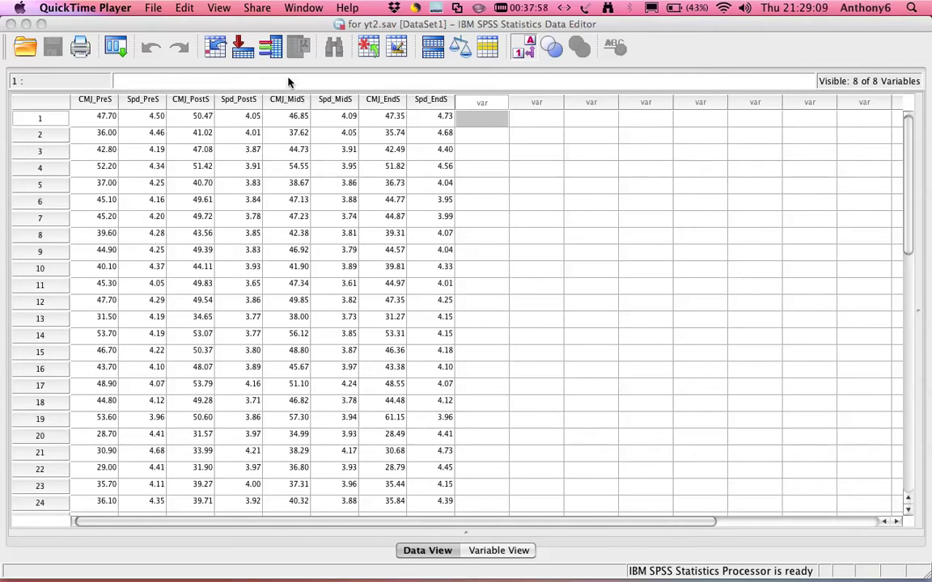
# Step: Bring SPSS forward and open the Analyze > General Linear Model menu
pyautogui.click(384, 81)
pyautogui.click(343, 10)
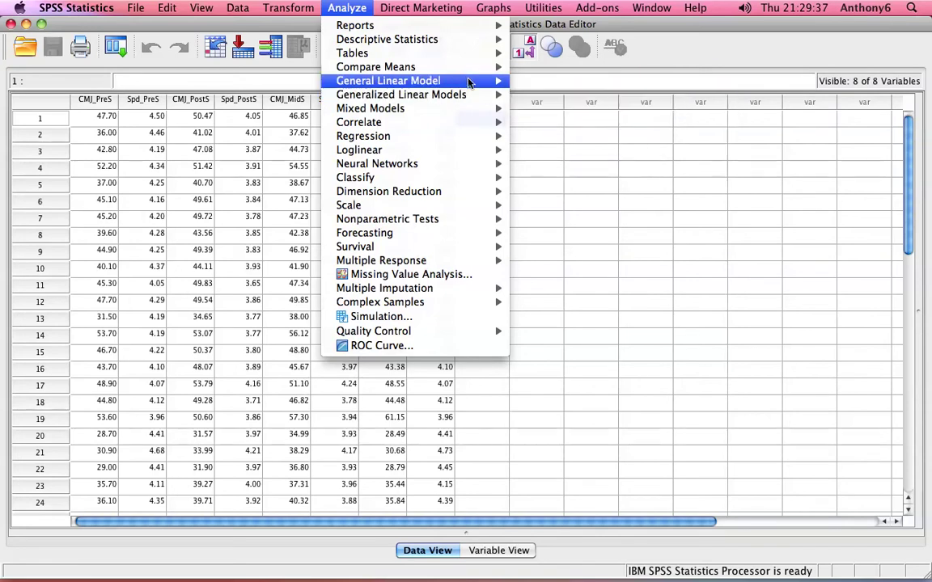
pyautogui.moveTo(388, 81)
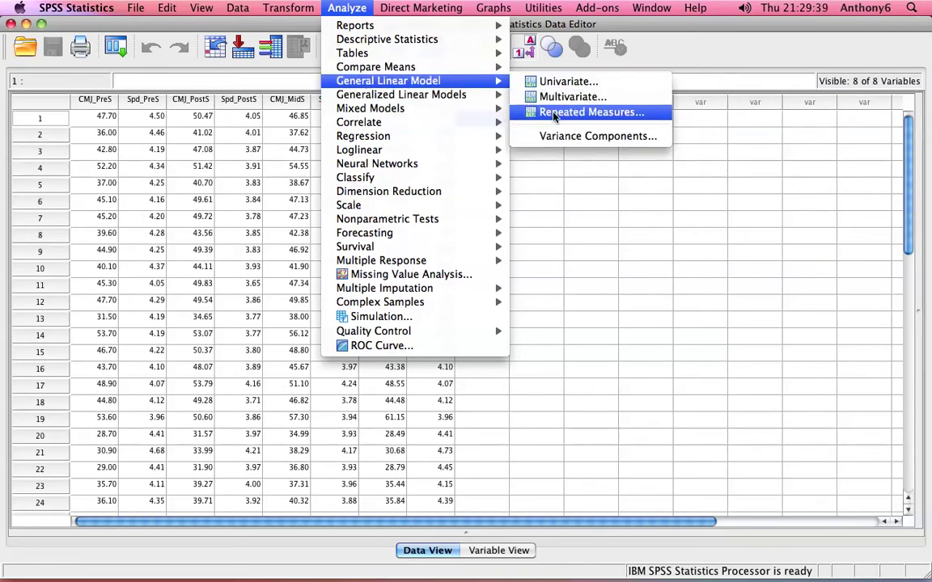
# Step: Start a Repeated Measures analysis and add the within-subject factor CMJ with 4 levels
pyautogui.click(554, 113)
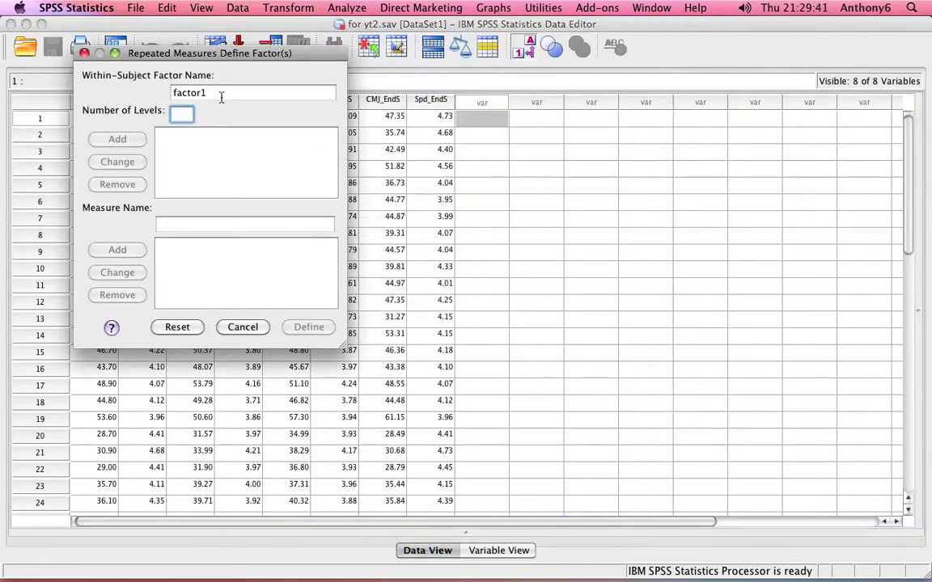
pyautogui.moveTo(207, 92); pyautogui.dragTo(164, 90)
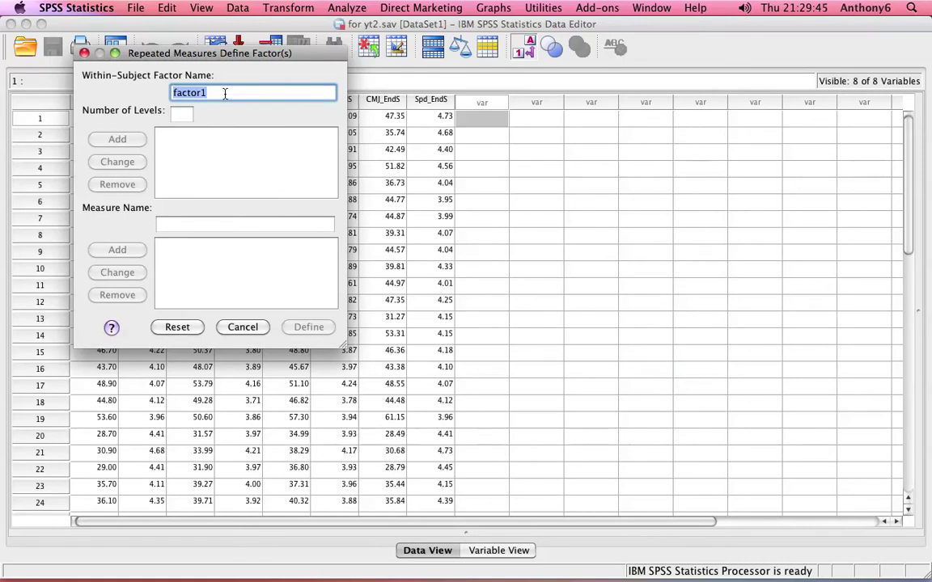
pyautogui.write('CMJ')
pyautogui.click(187, 113)
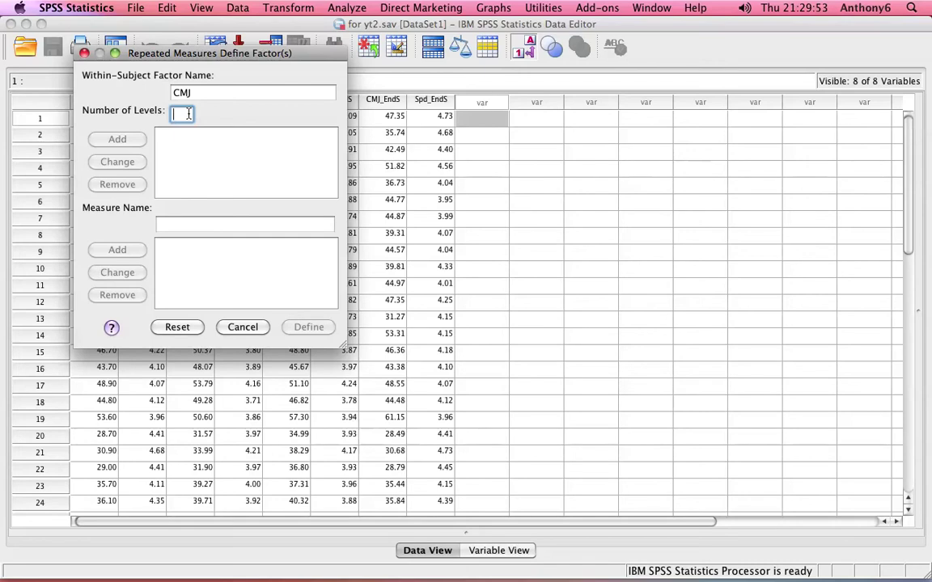
pyautogui.write('4')
pyautogui.click(114, 138)
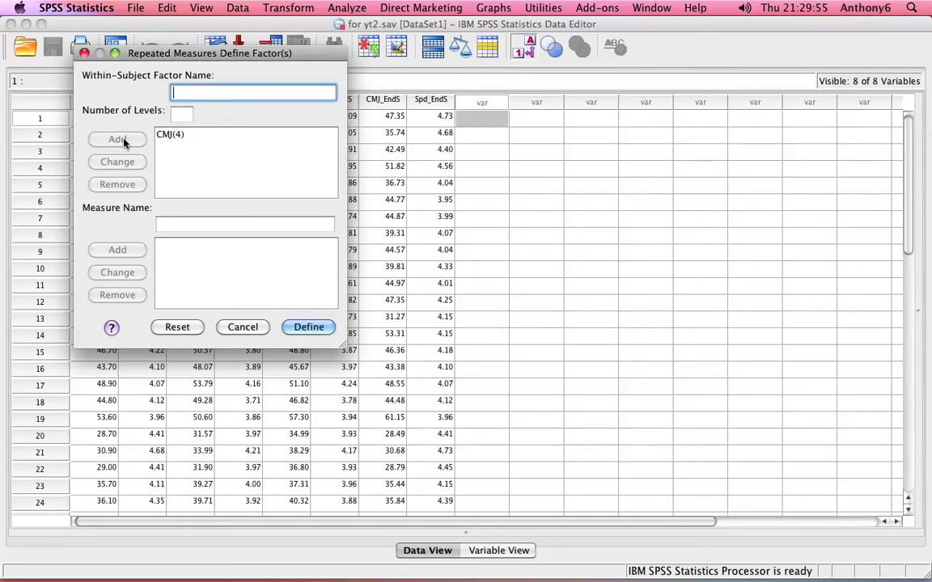
# Step: Assign CMJ_PreS, CMJ_PostS, CMJ_MidS and CMJ_EndS to within-subjects levels 1–4
pyautogui.click(309, 328)
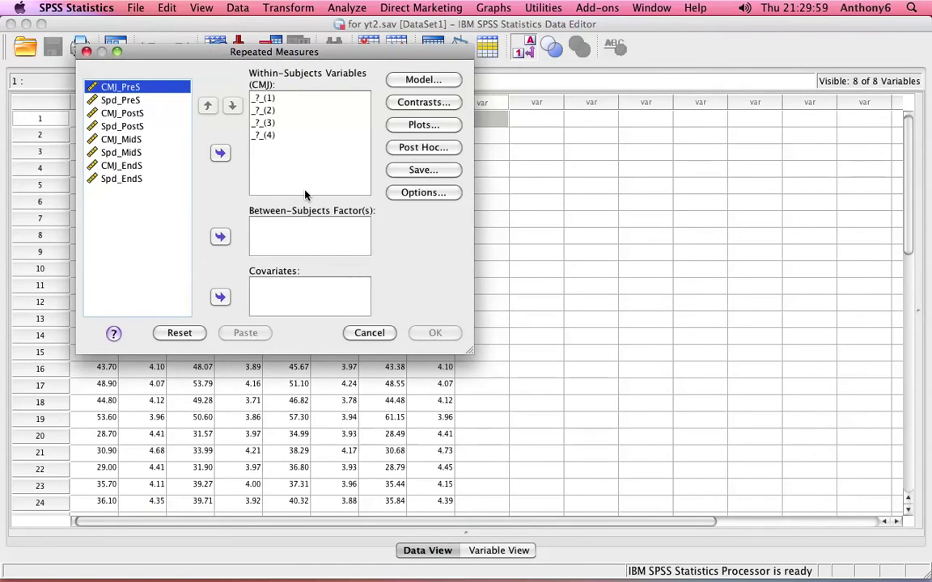
pyautogui.click(219, 153)
pyautogui.click(117, 99)
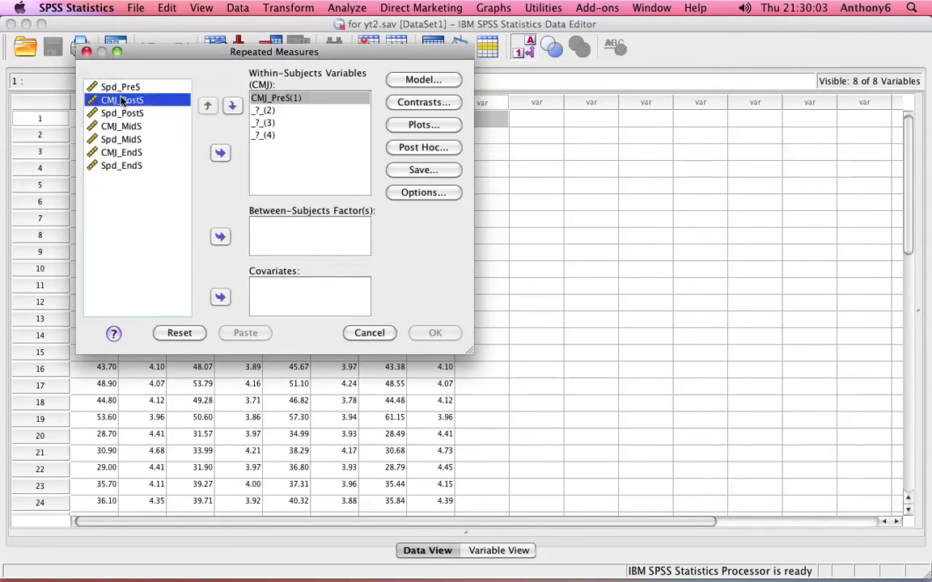
pyautogui.click(219, 154)
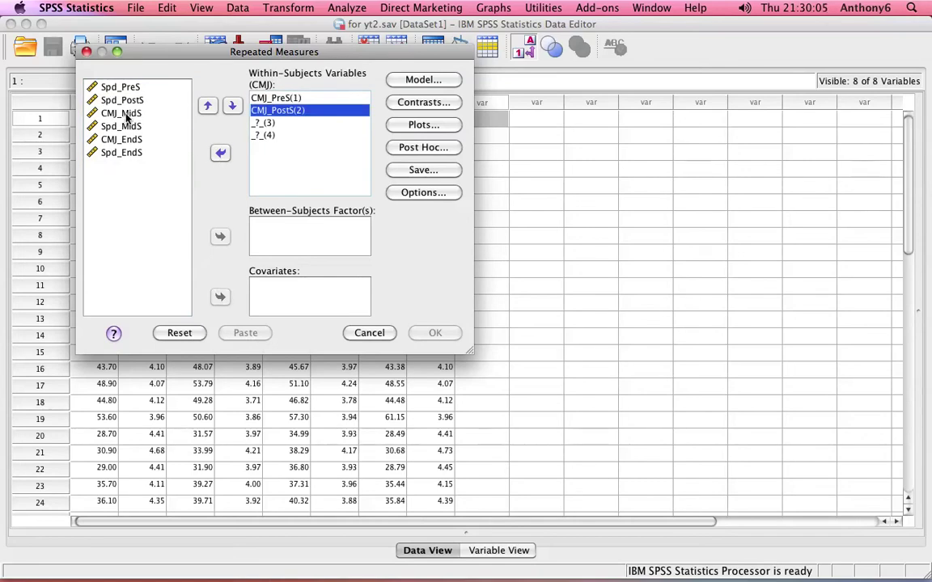
pyautogui.click(125, 114)
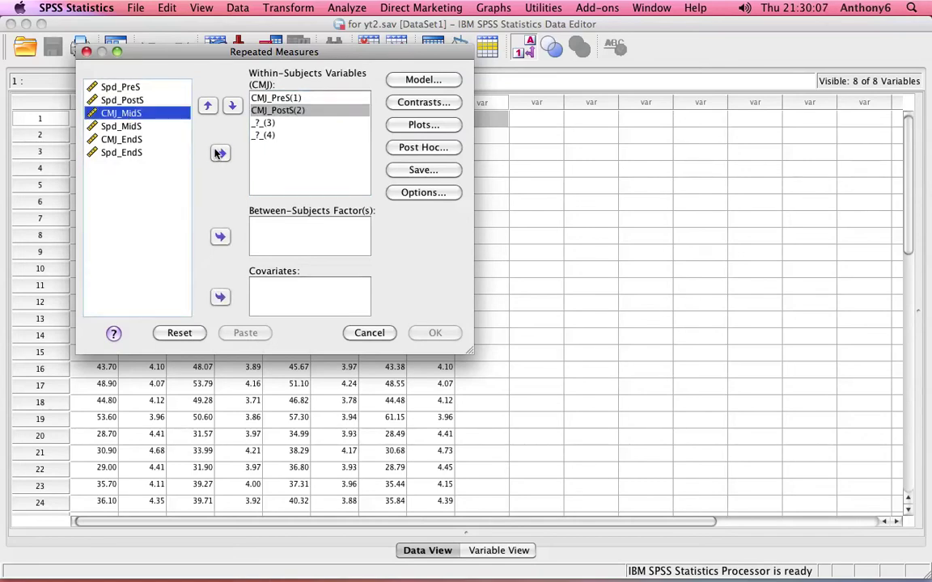
pyautogui.click(219, 153)
pyautogui.click(118, 126)
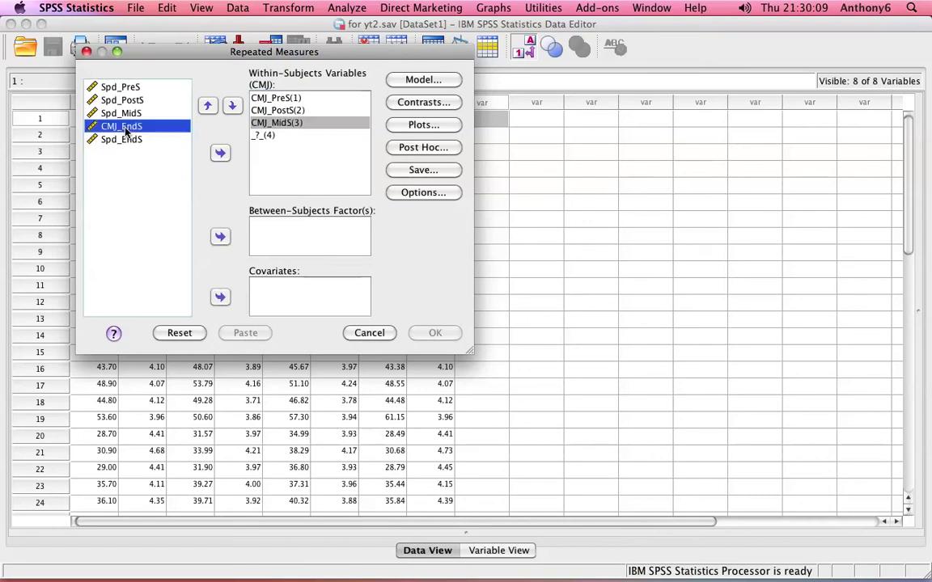
pyautogui.click(219, 154)
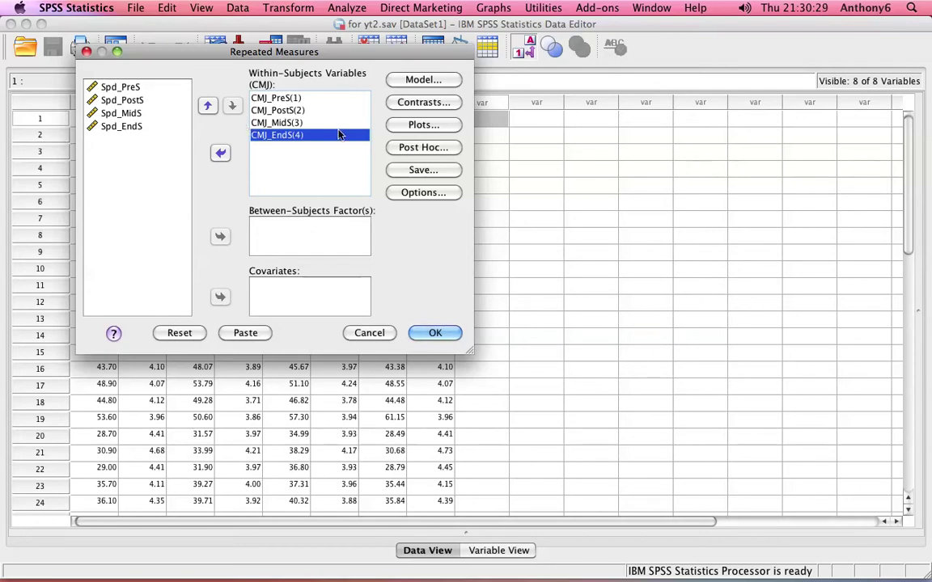
# Step: Display means for (OVERALL) and CMJ, comparing main effects with Bonferroni adjustment
pyautogui.click(422, 193)
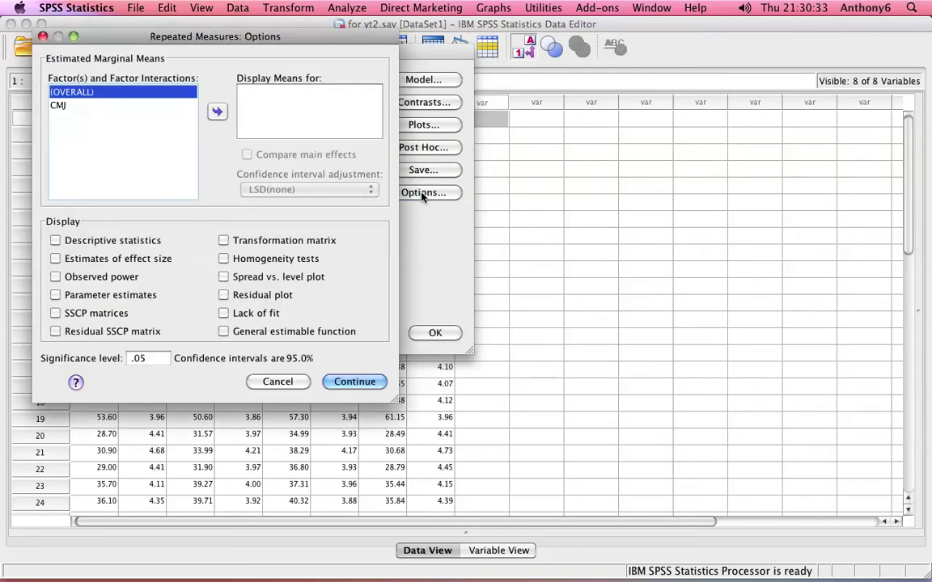
pyautogui.click(208, 115)
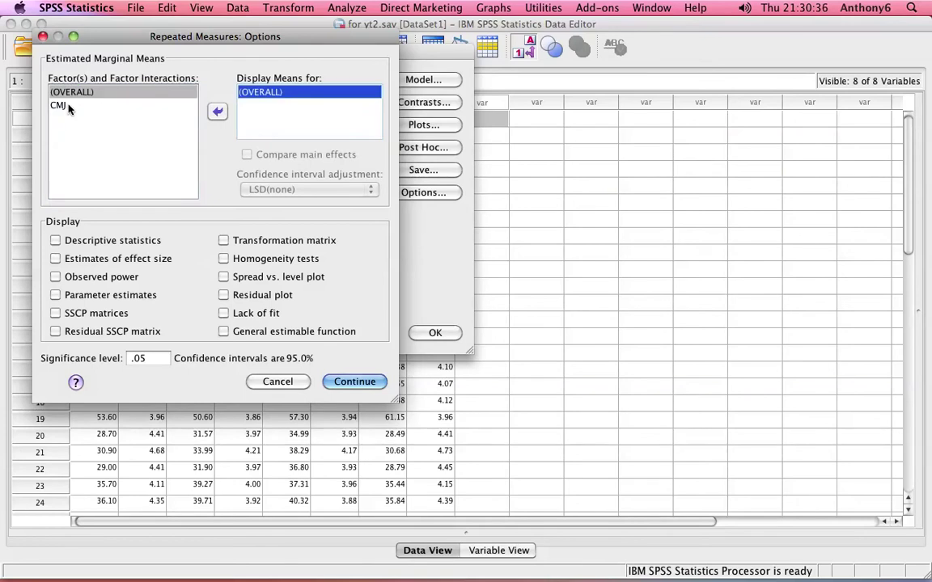
pyautogui.click(215, 113)
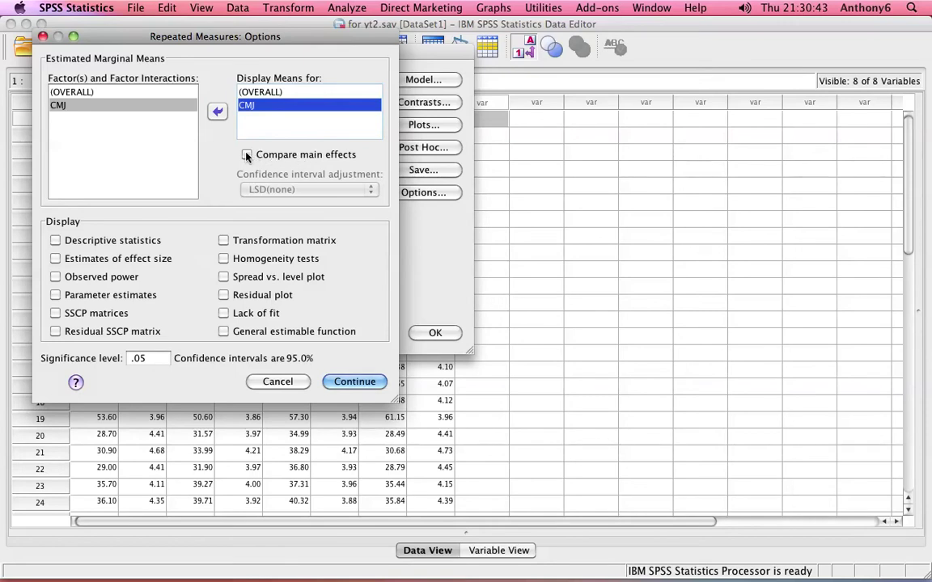
pyautogui.click(247, 155)
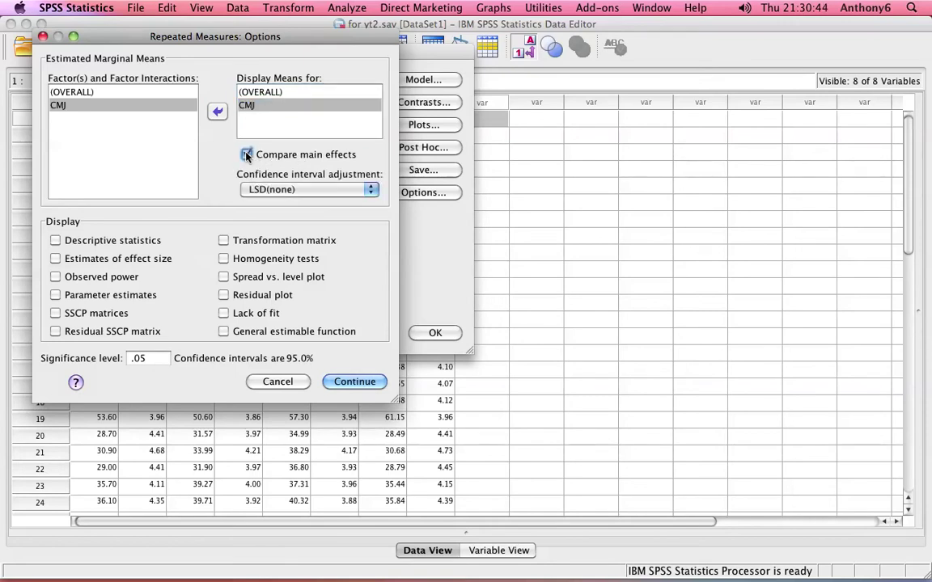
pyautogui.click(372, 191)
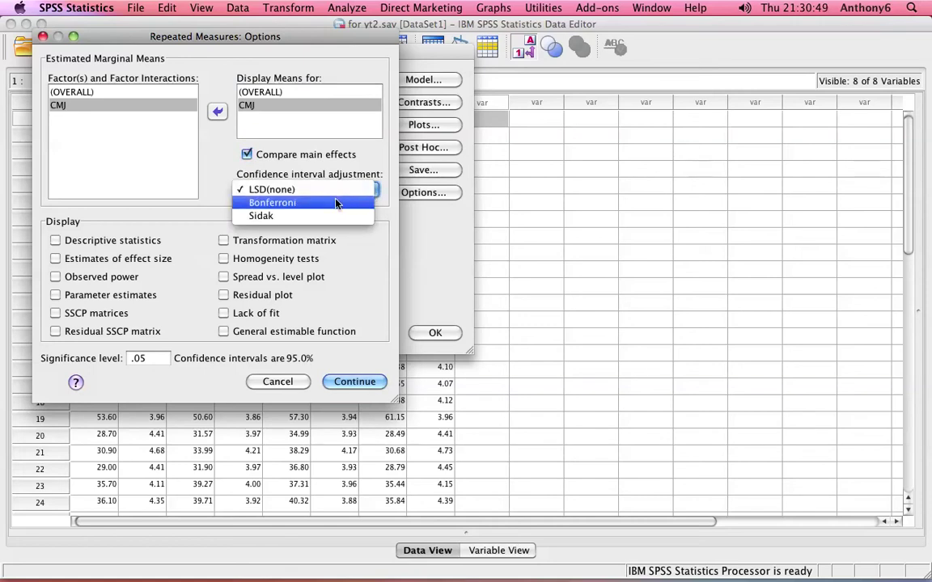
pyautogui.click(336, 203)
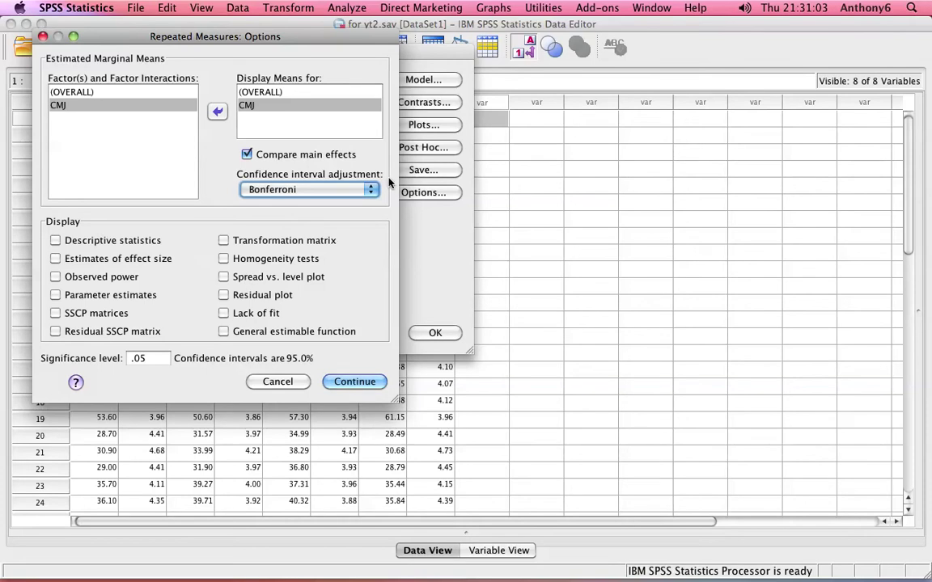
pyautogui.click(349, 383)
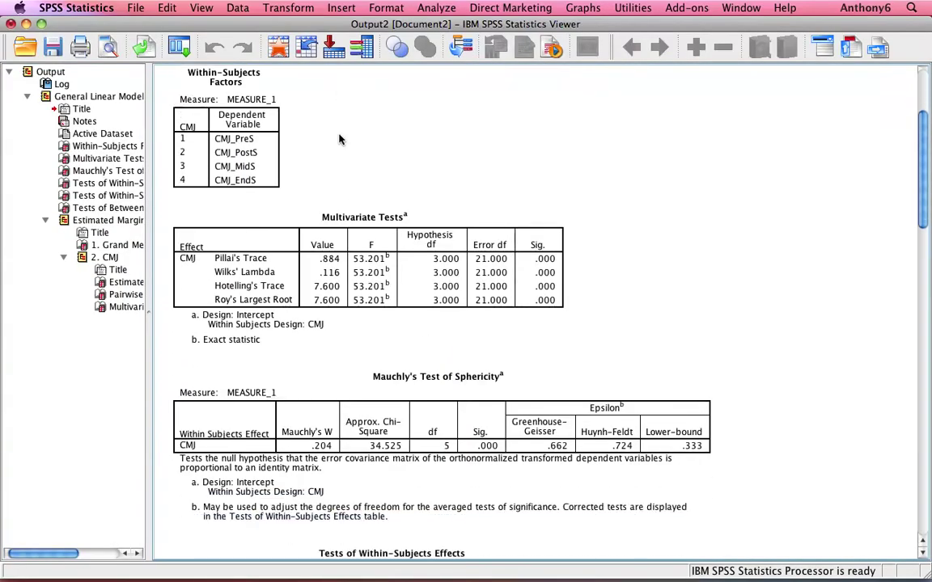
# Step: Select Multivariate Tests, then Mauchly's Test of Sphericity (W = .204, Sig. .000) below it
pyautogui.scroll(-1, 333, 140)
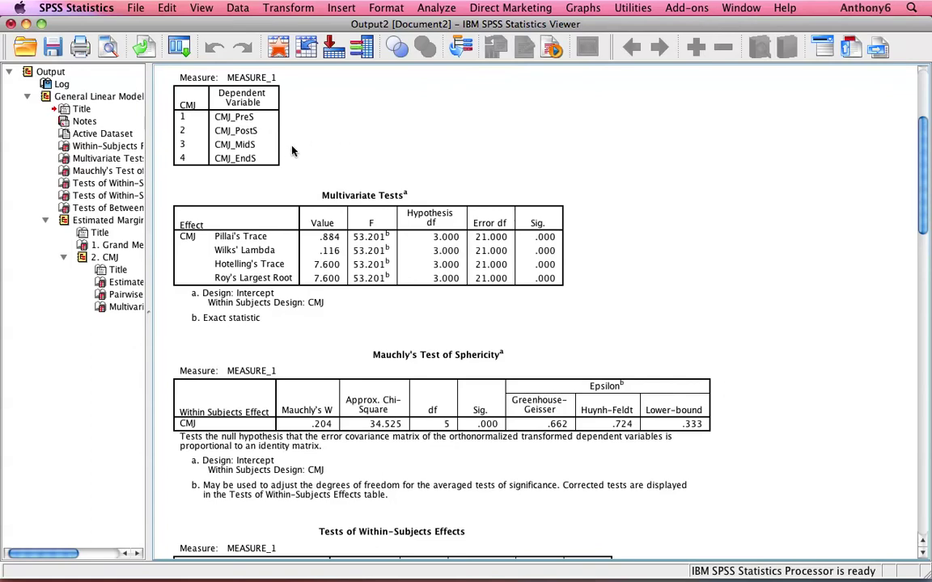
pyautogui.scroll(-3, 426, 159)
pyautogui.click(426, 160)
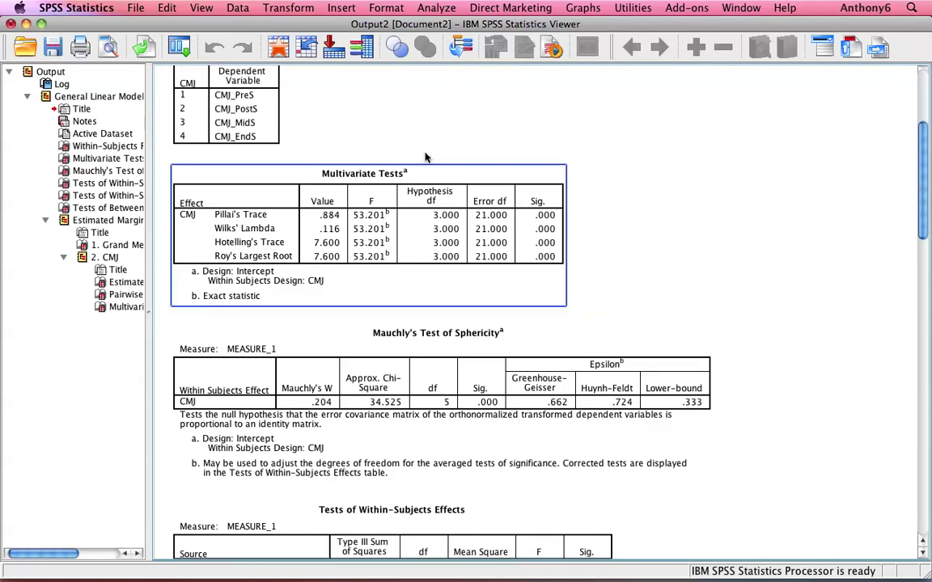
pyautogui.scroll(2, 426, 159)
pyautogui.scroll(-4, 336, 144)
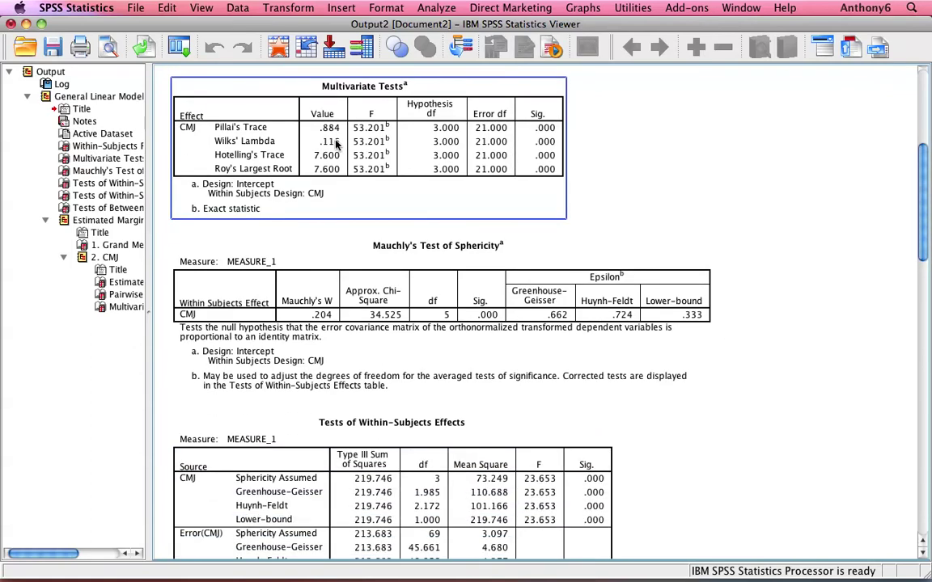
pyautogui.scroll(-1, 331, 150)
pyautogui.scroll(-2, 320, 166)
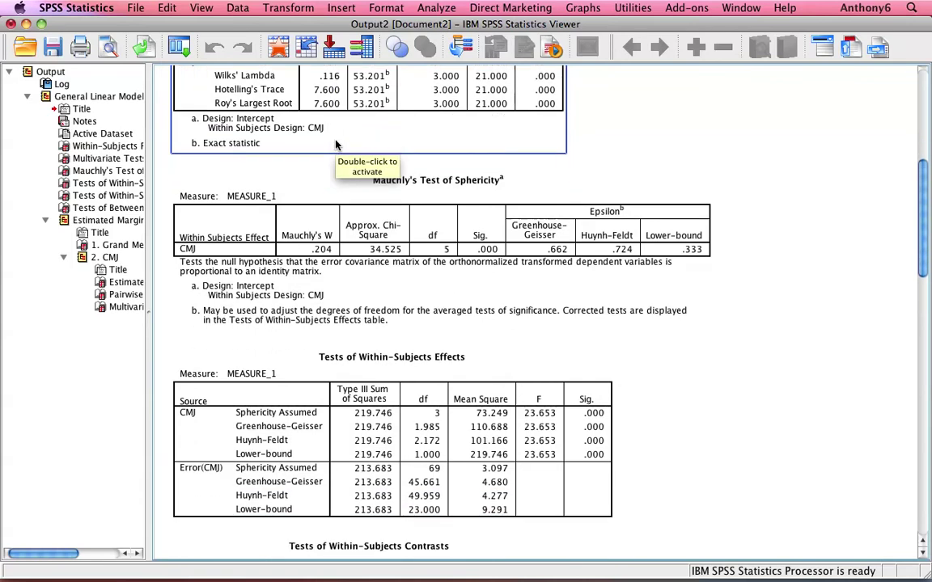
pyautogui.click(309, 180)
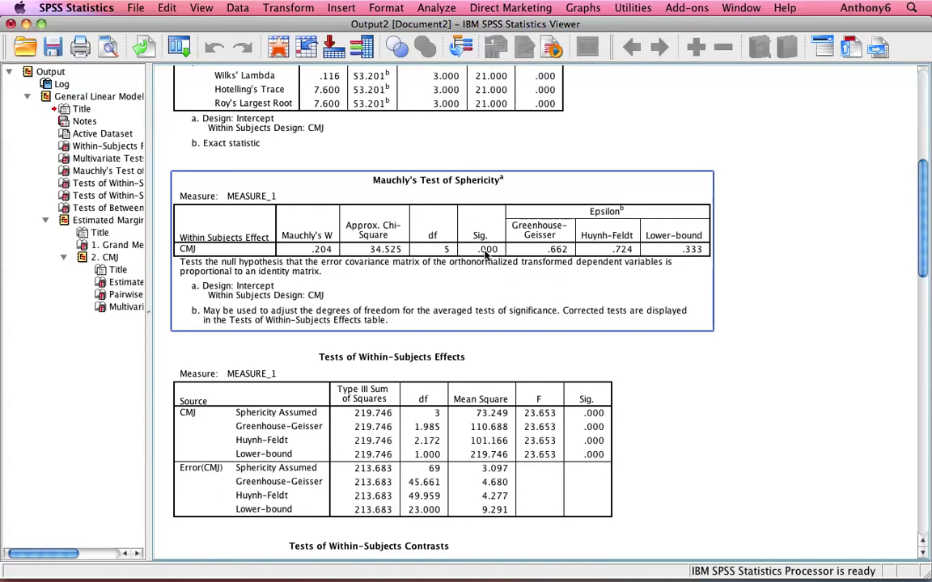
# Step: Select the Tests of Within-Subjects Effects table showing CMJ F = 23.653, Sig. .000
pyautogui.scroll(-1, 485, 253)
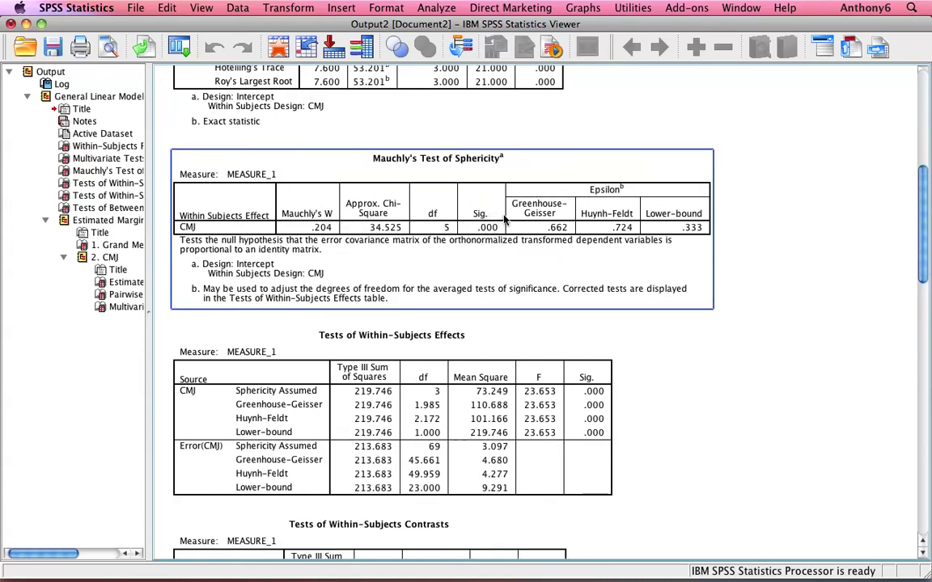
pyautogui.scroll(-3, 437, 243)
pyautogui.click(320, 318)
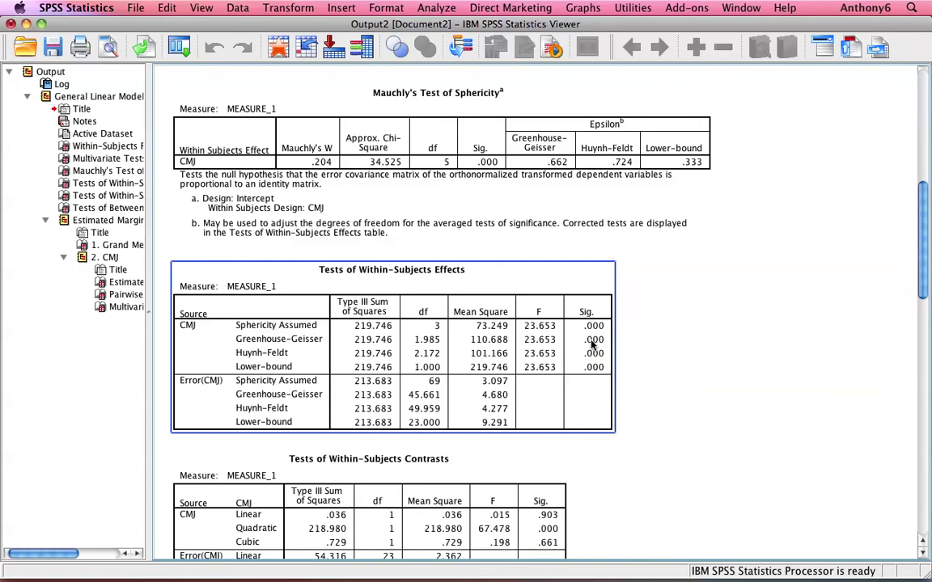
# Step: Scroll to the CMJ estimated marginal means and select the Estimates and Pairwise Comparisons tables
pyautogui.scroll(-2, 592, 344)
pyautogui.scroll(-4, 591, 345)
pyautogui.scroll(-4, 591, 344)
pyautogui.scroll(-1, 591, 344)
pyautogui.scroll(-4, 591, 345)
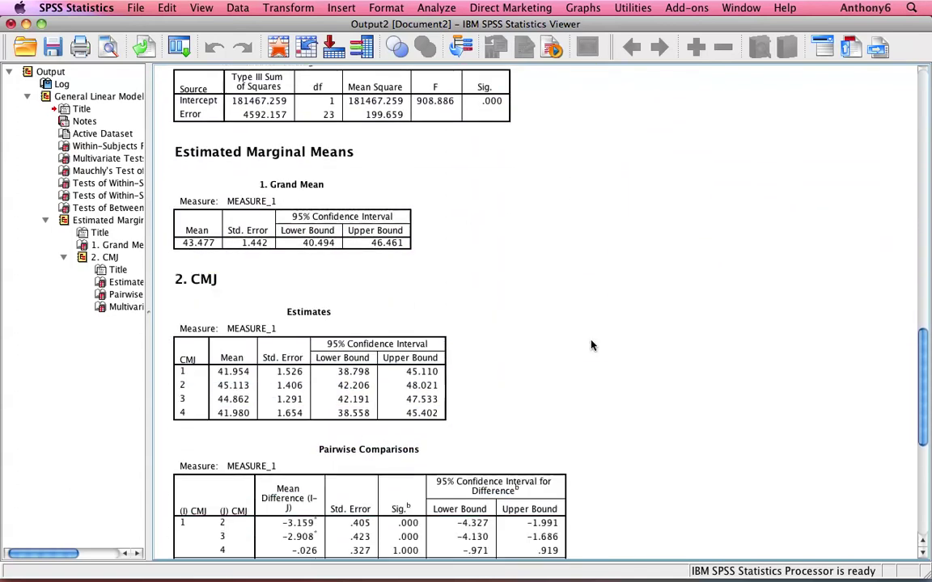
pyautogui.scroll(-5, 591, 346)
pyautogui.scroll(-1, 592, 346)
pyautogui.scroll(-1, 591, 346)
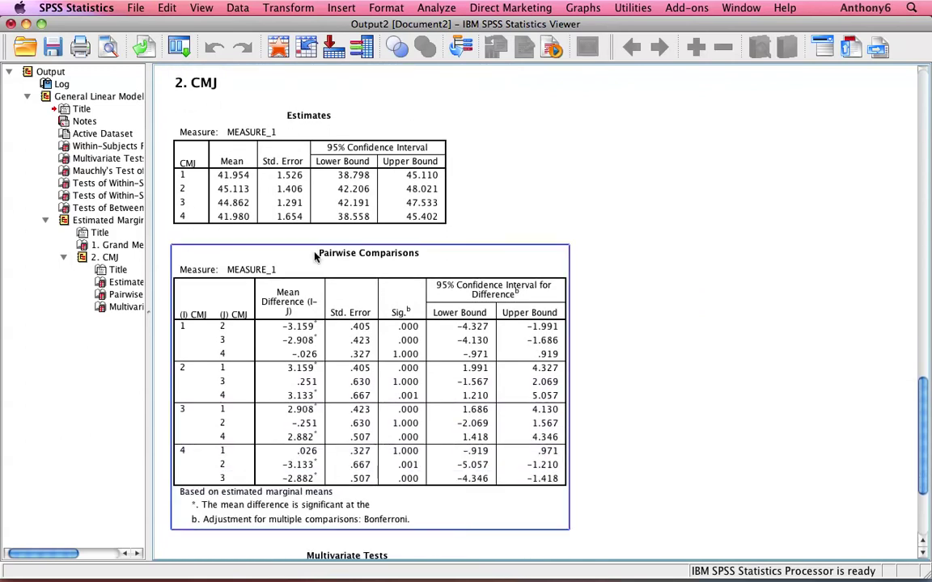
pyautogui.click(251, 177)
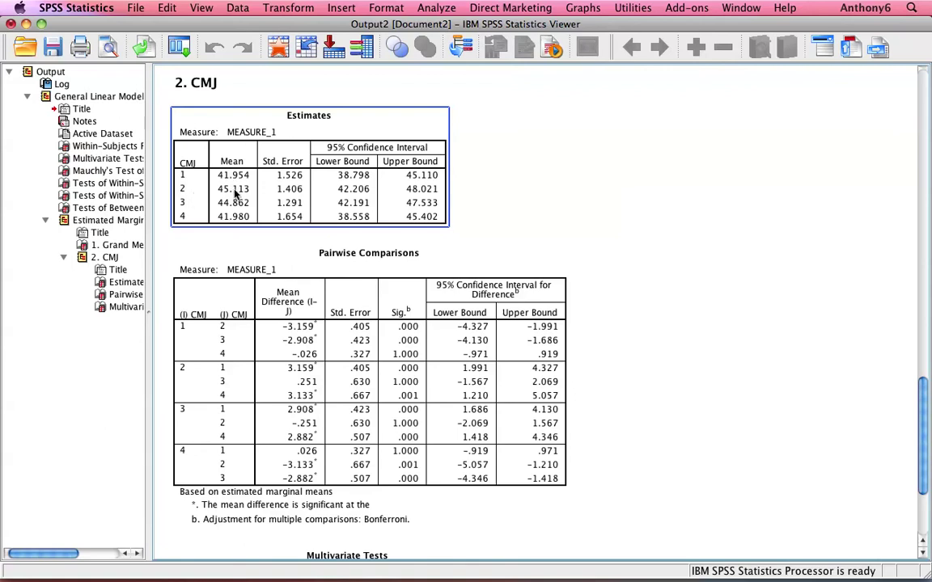
pyautogui.click(209, 267)
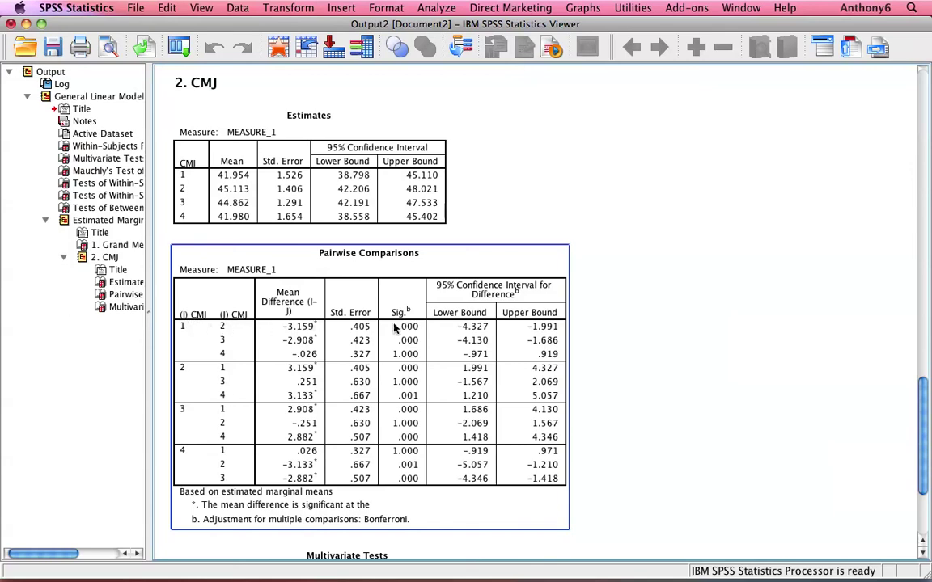
# Step: Cross-check the CMJ means (41.954–45.113) against the Bonferroni pairwise differences
pyautogui.click(243, 183)
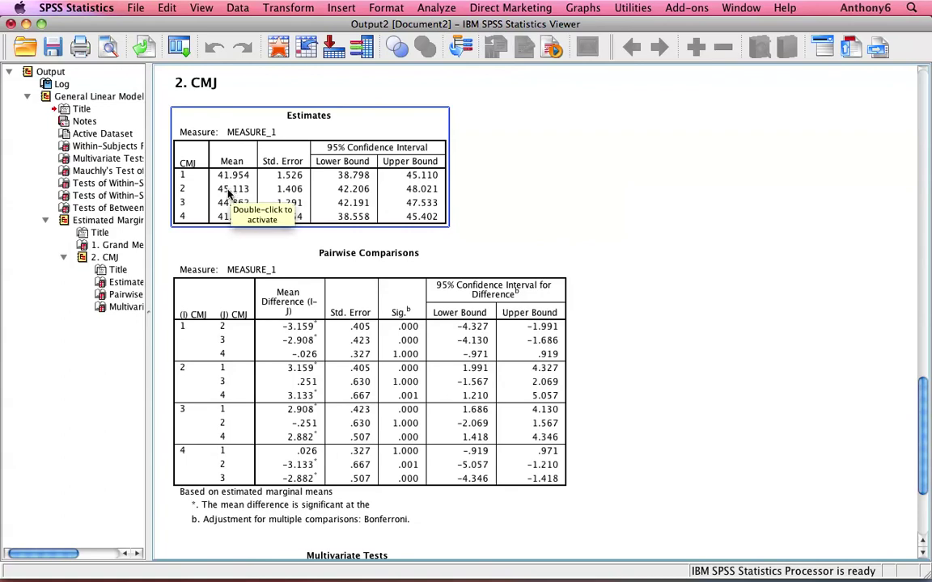
pyautogui.click(230, 252)
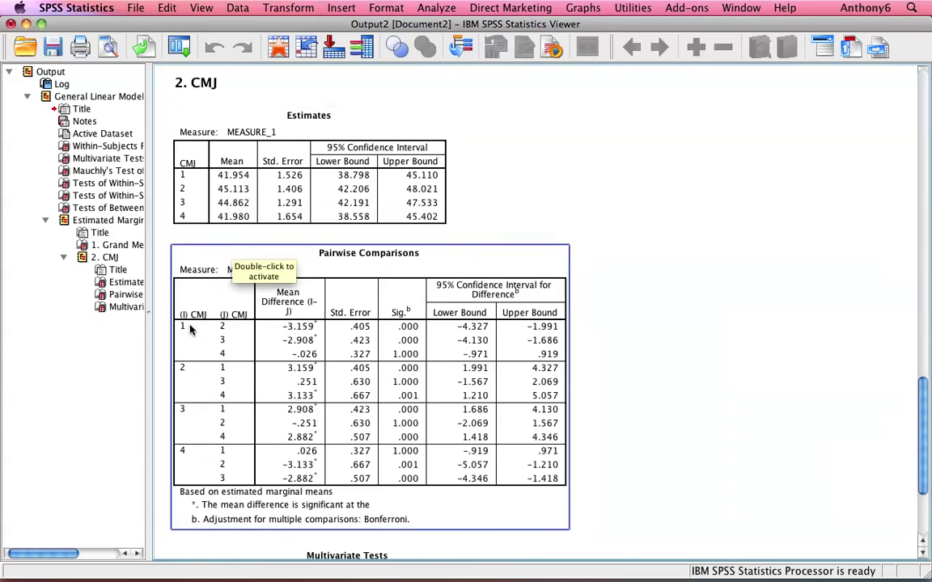
pyautogui.click(219, 206)
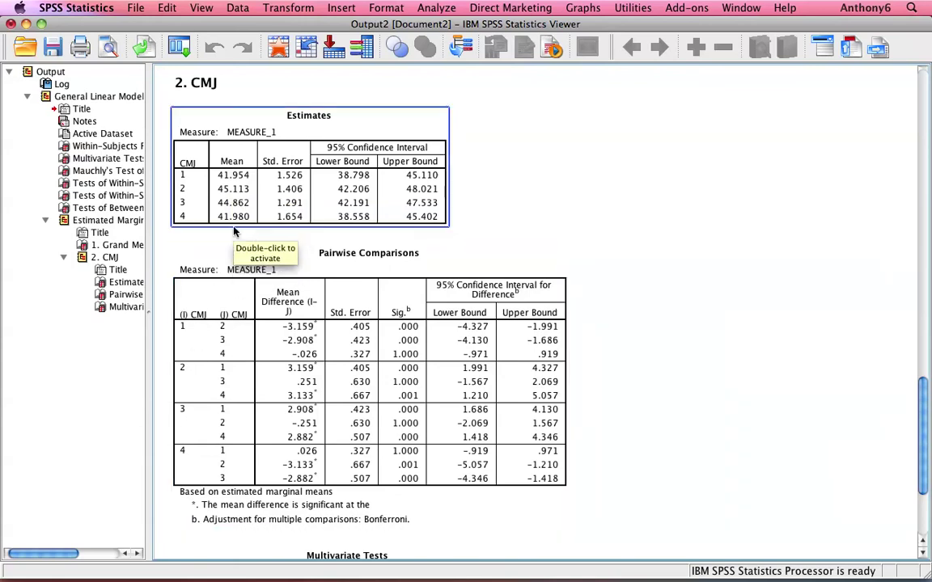
pyautogui.click(188, 285)
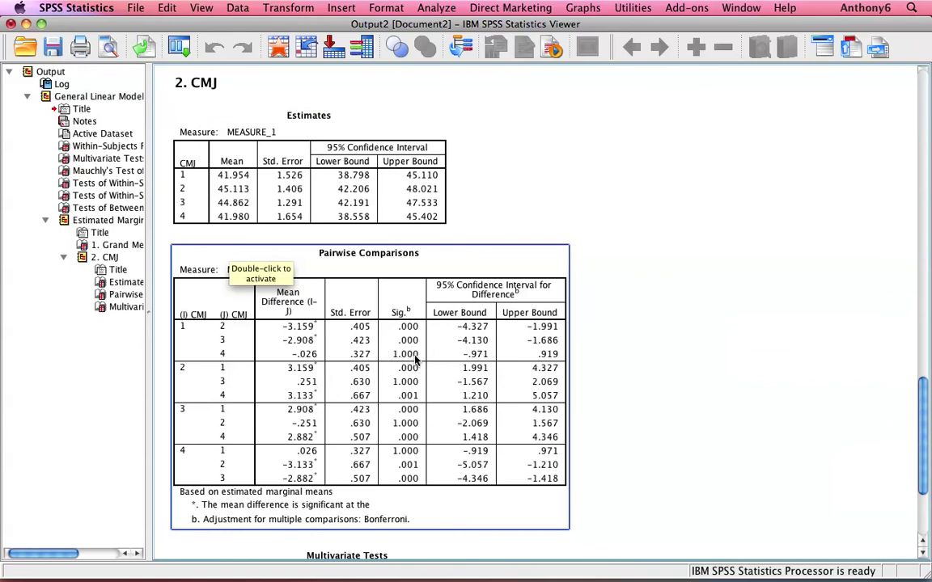
pyautogui.click(265, 193)
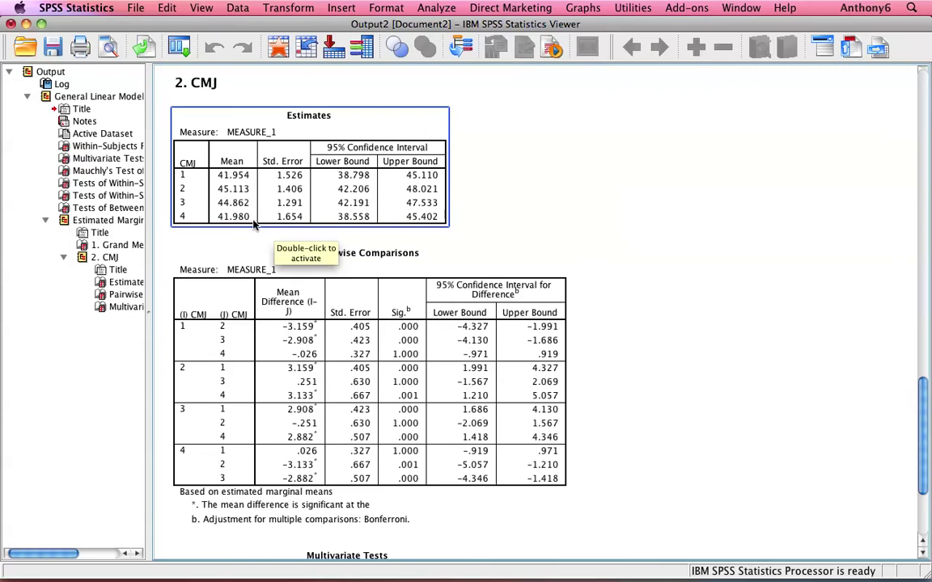
pyautogui.click(275, 306)
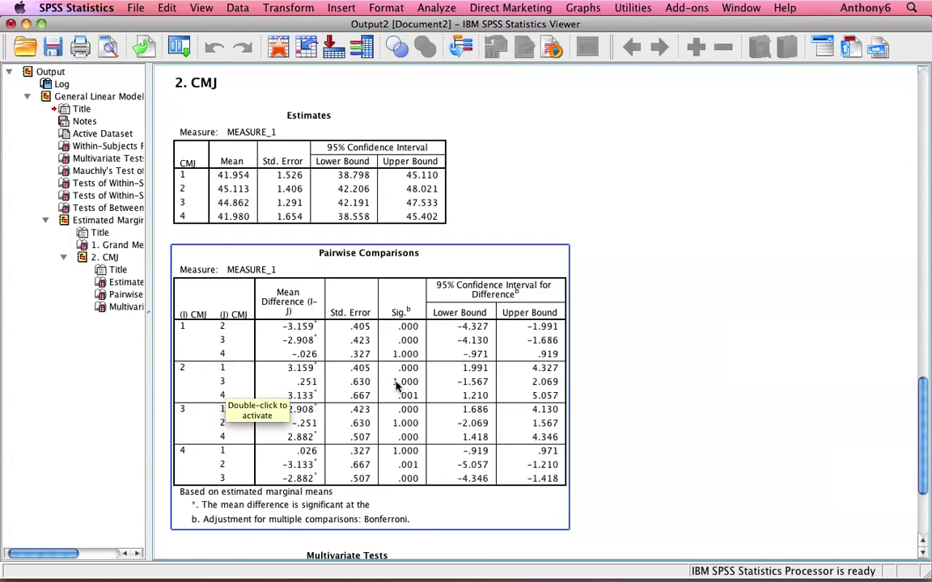
pyautogui.click(201, 220)
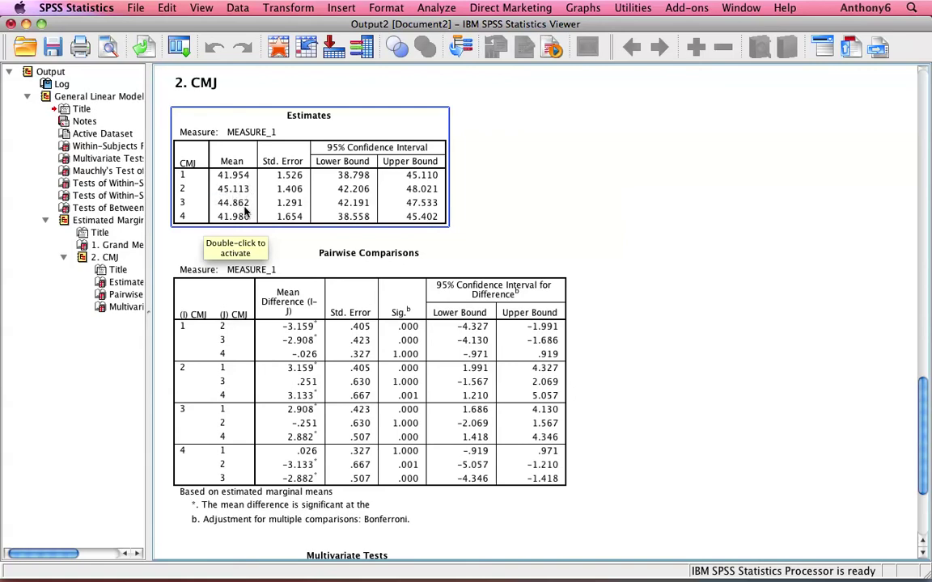
pyautogui.click(207, 300)
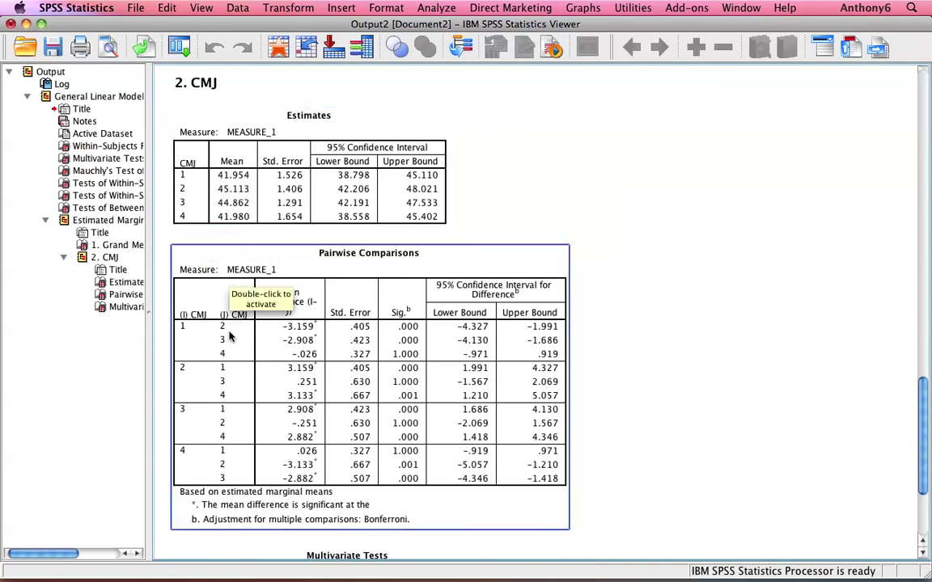